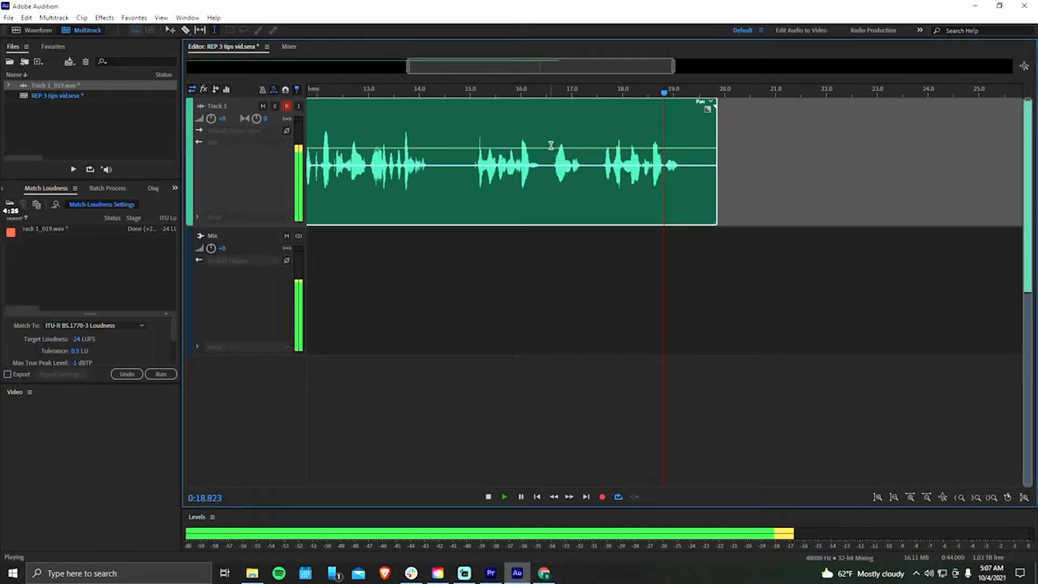
- Stop playback and listen to the opening of the Track 1 voice clip from about 1.5 s to locate the section to cut
key(space)
scroll(487, 152, down, 4)
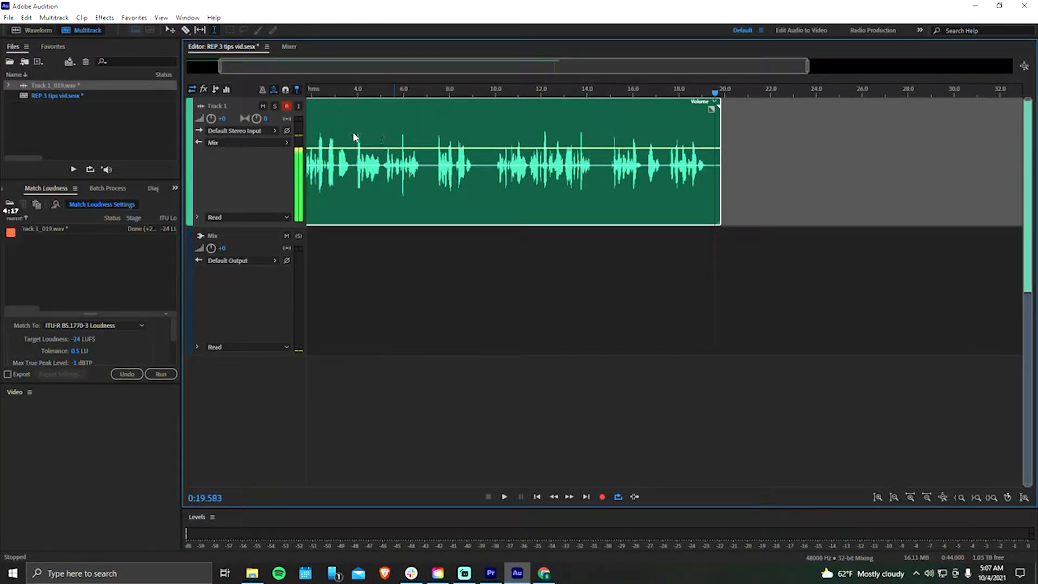
scroll(354, 137, up, 4)
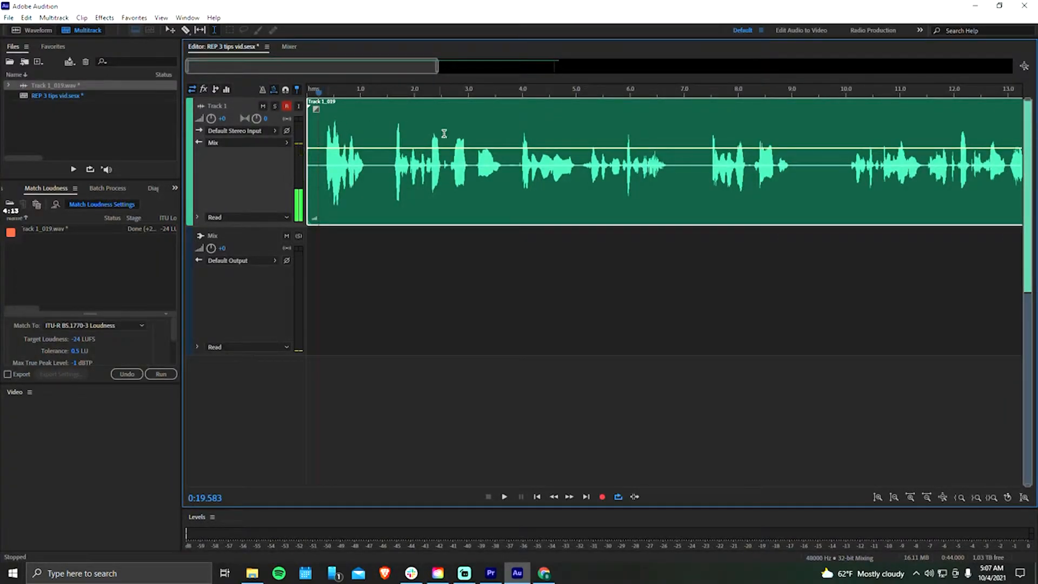
click(391, 120)
key(space)
scroll(460, 131, up, 2)
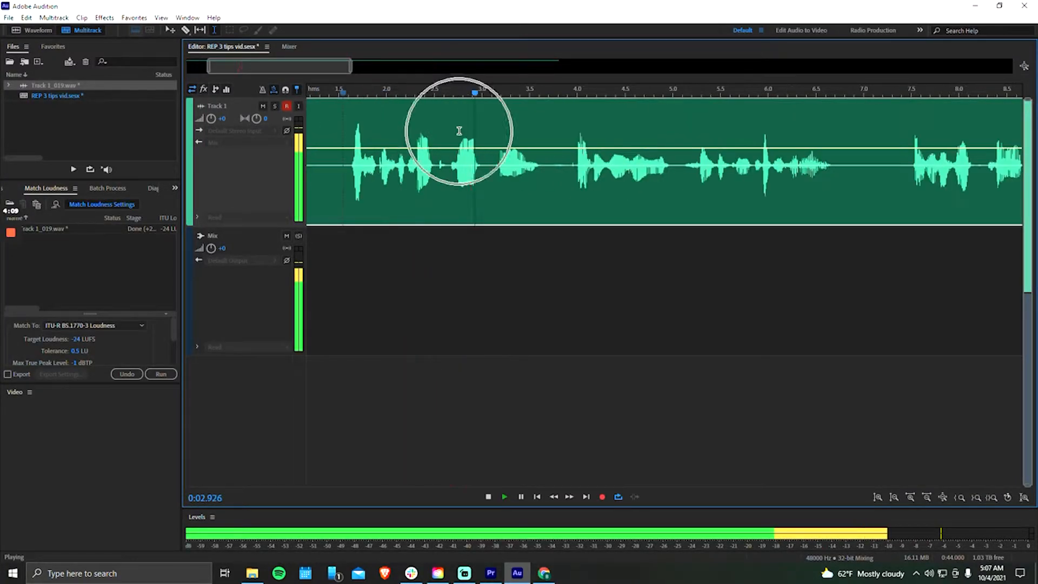
key(space)
scroll(462, 128, up, 2)
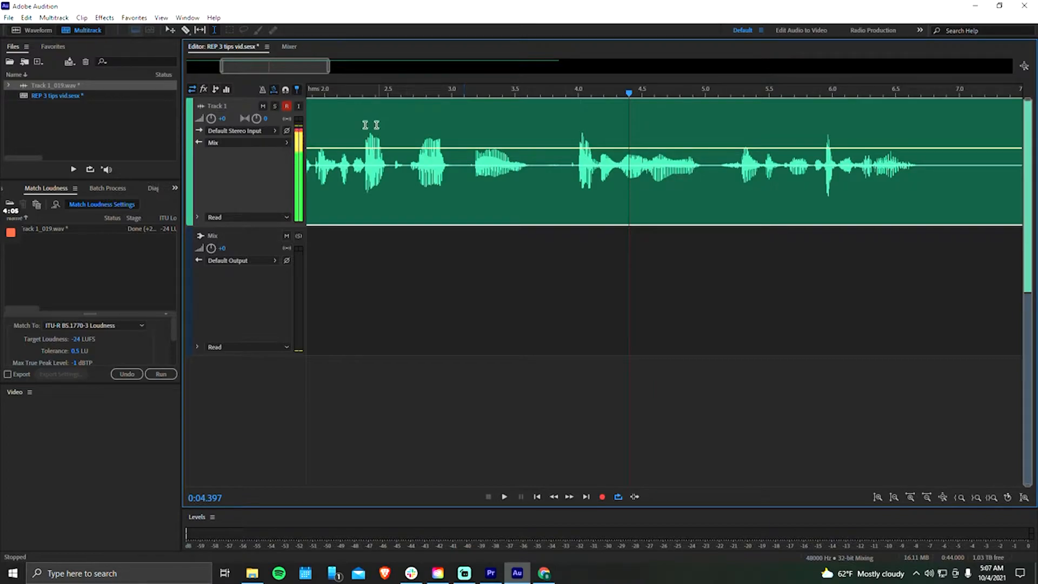
scroll(570, 146, down, 3)
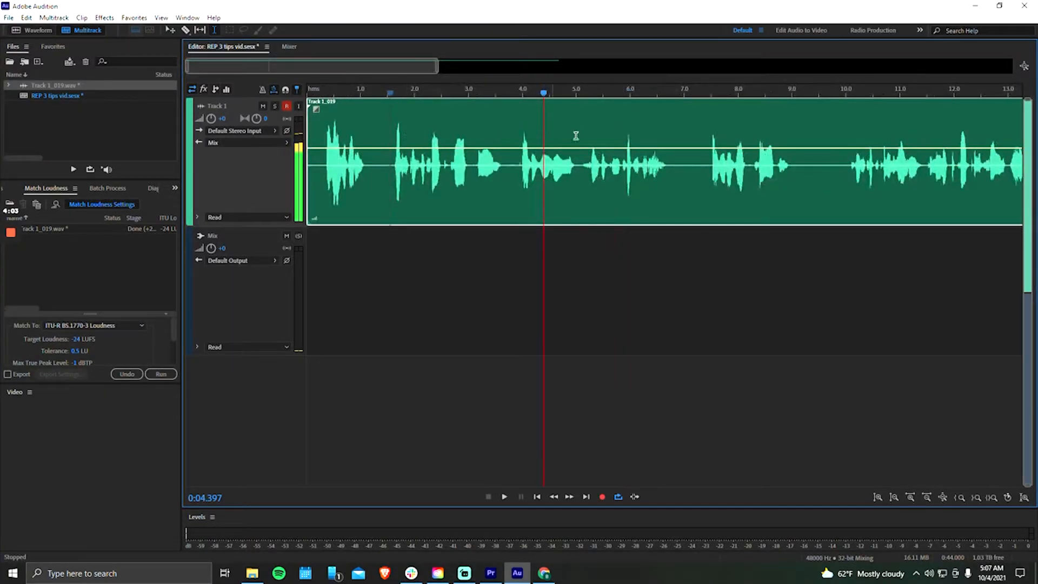
- Ripple-delete the section from about 3.1 to 3.8 s on Track 1 and nudge the following clip earlier to create a short crossfade
scroll(497, 140, up, 3)
drag(438, 138, 557, 146)
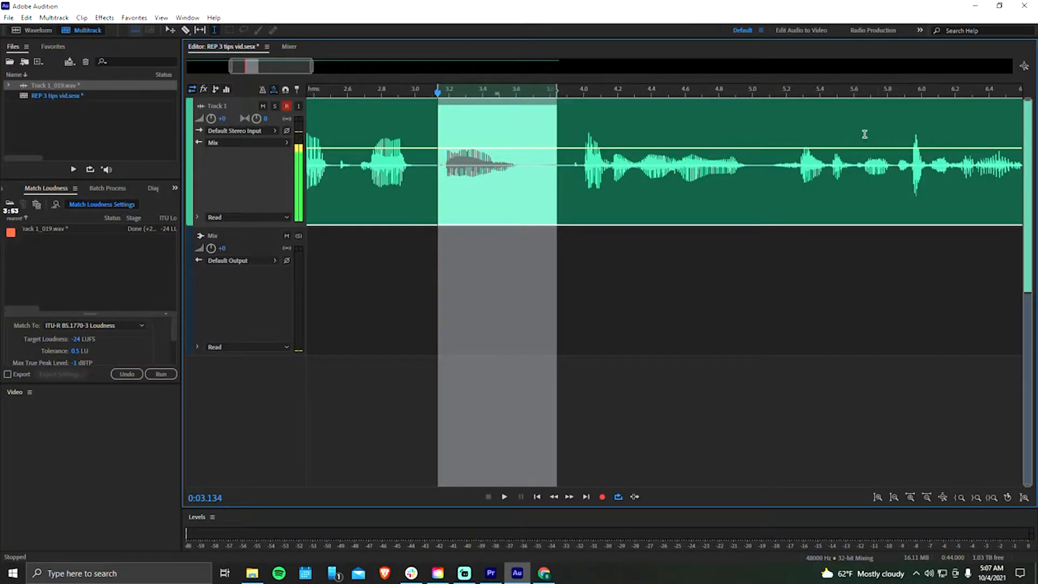
scroll(436, 112, up, 2)
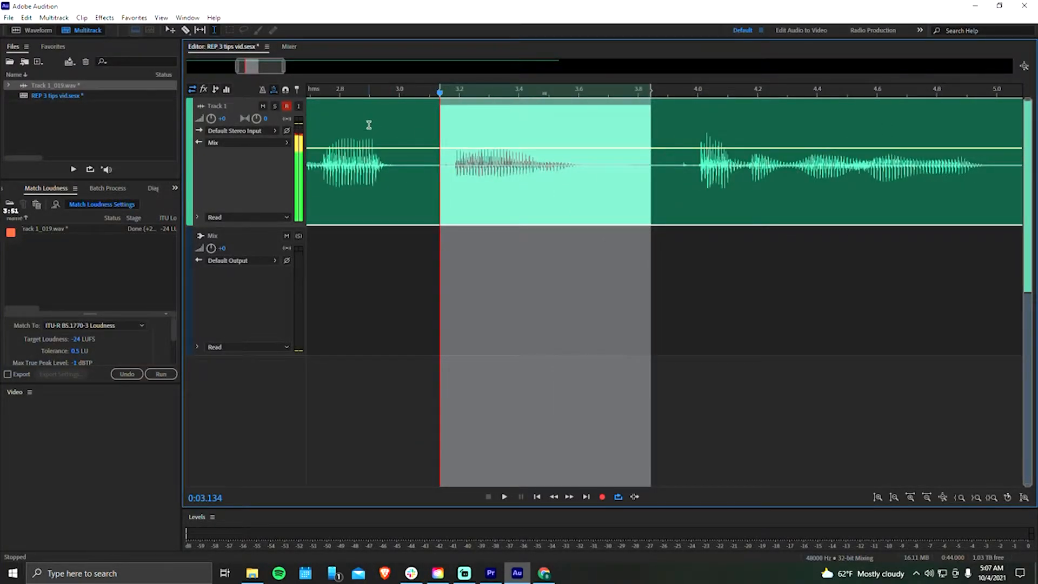
scroll(431, 122, down, 3)
key(shift+Delete)
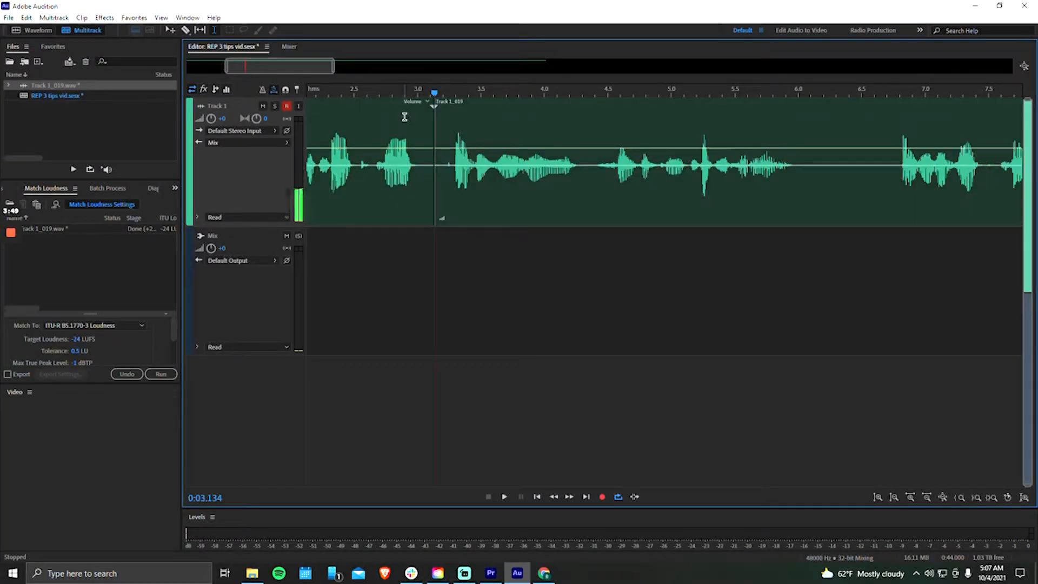
click(448, 123)
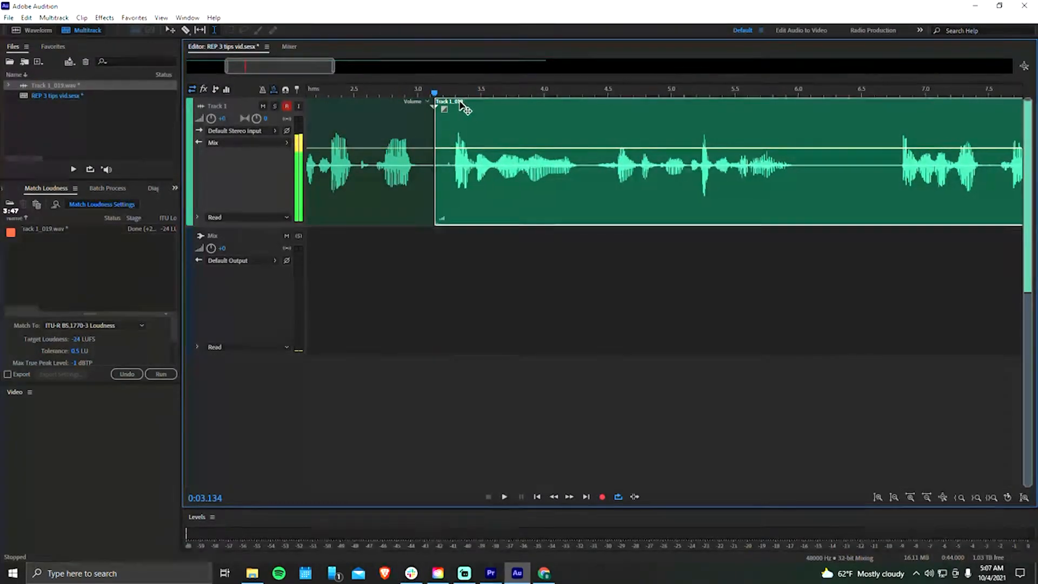
scroll(474, 193, down, 5)
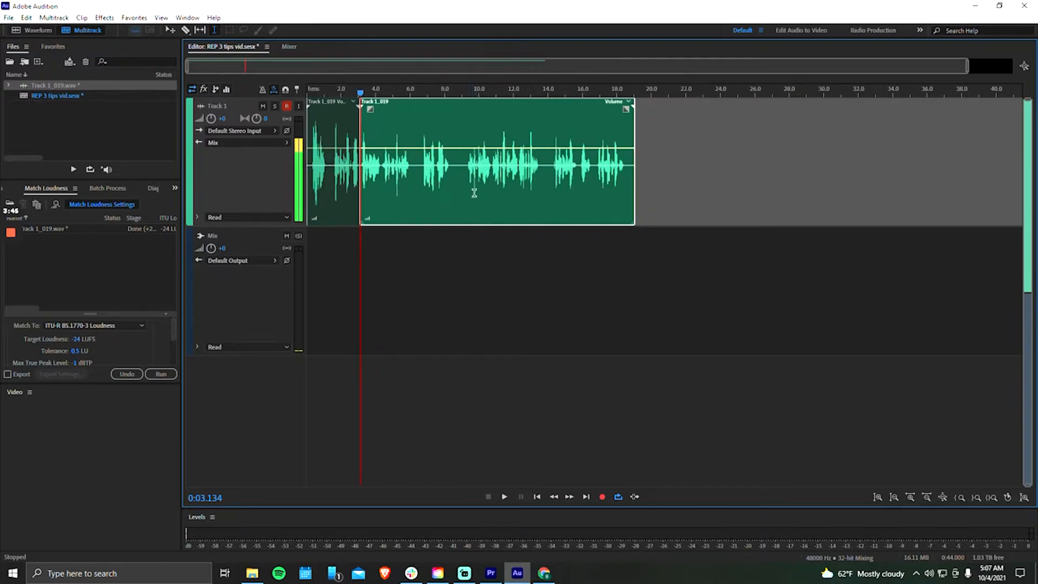
- Listen across the first cut from about 1.5 s, and play the following clip from about 4.8 s
scroll(334, 119, up, 4)
click(348, 115)
key(space)
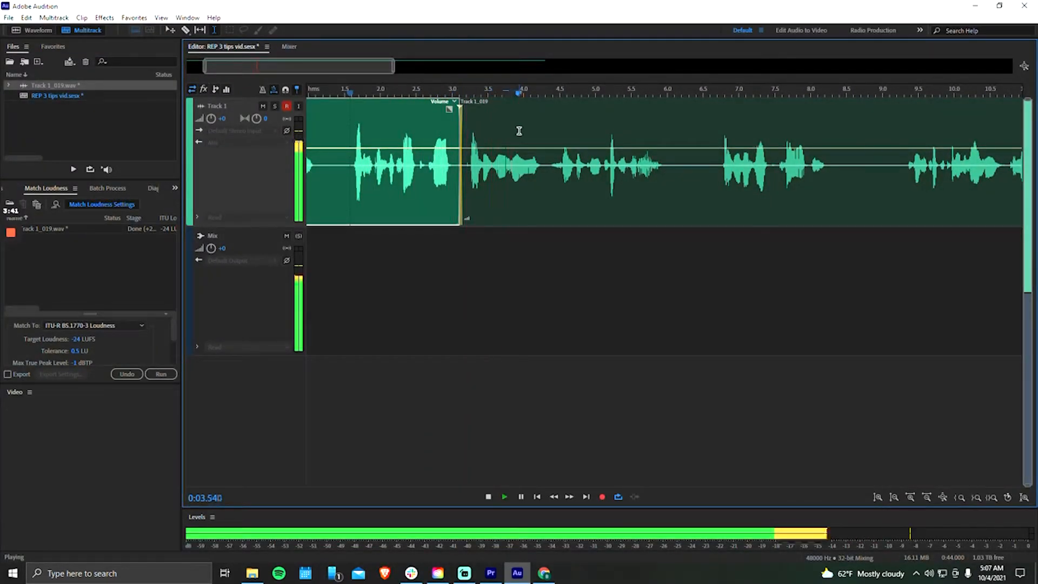
key(space)
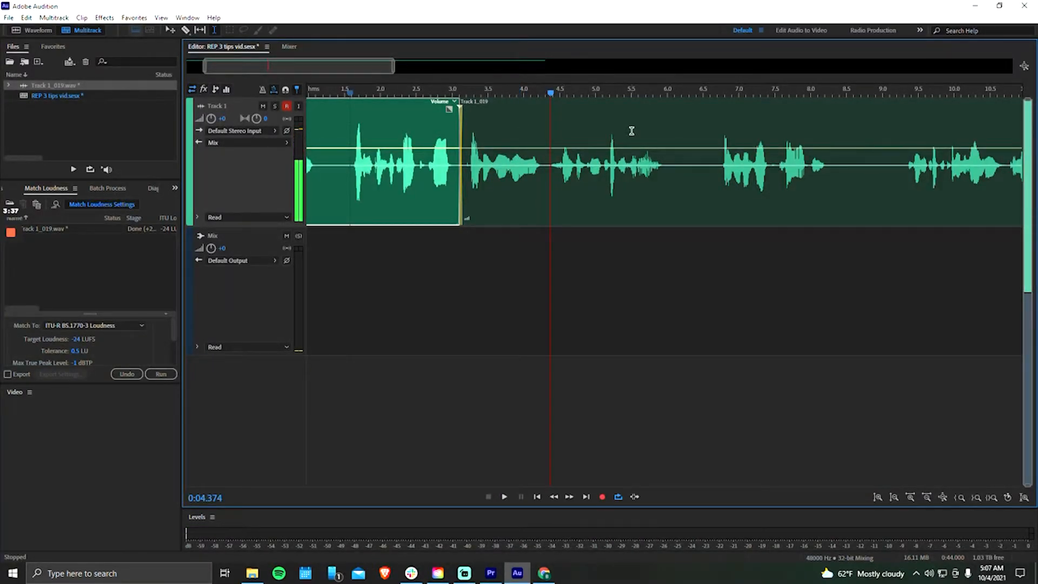
click(584, 121)
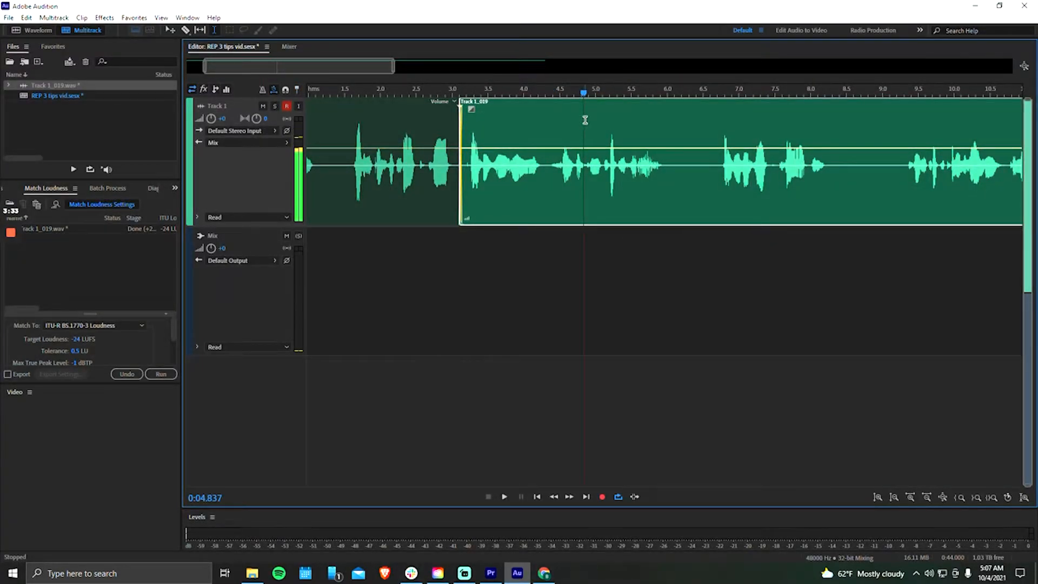
key(space)
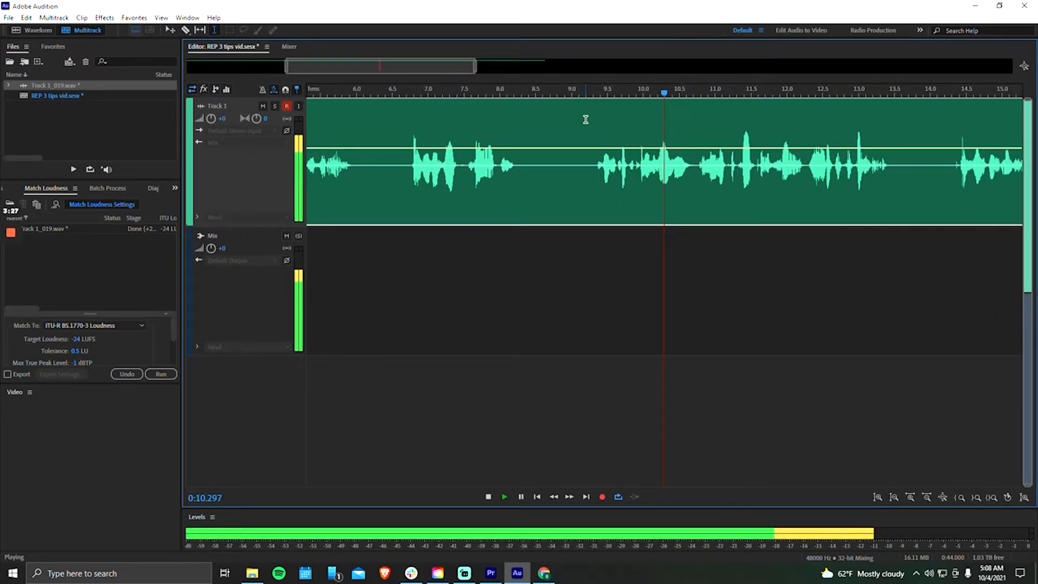
key(space)
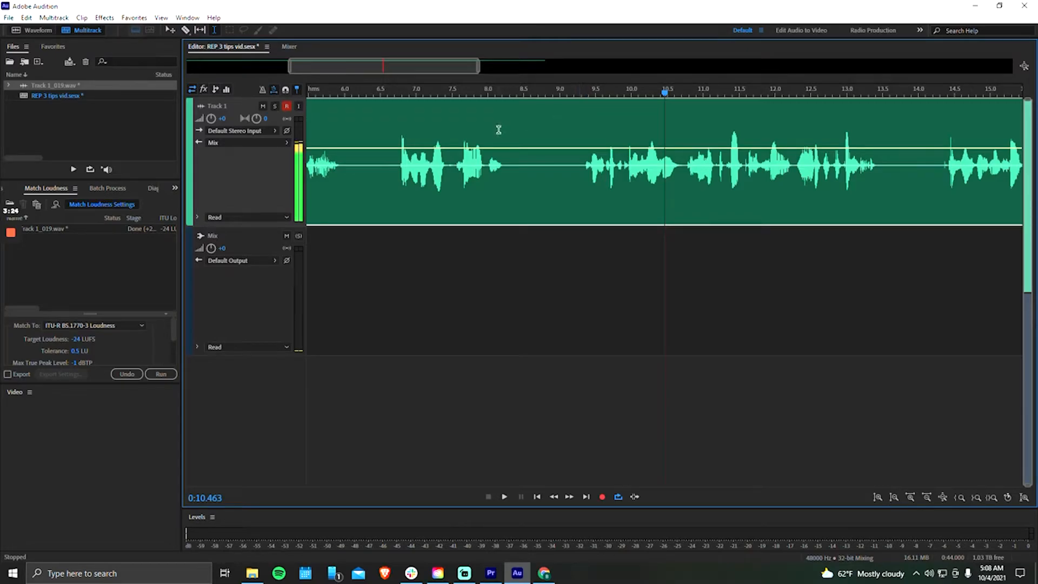
- Ripple-delete the silence from about 8.3 to 9.2 s and overlap the following clip slightly to crossfade the cut
scroll(527, 131, up, 2)
click(533, 133)
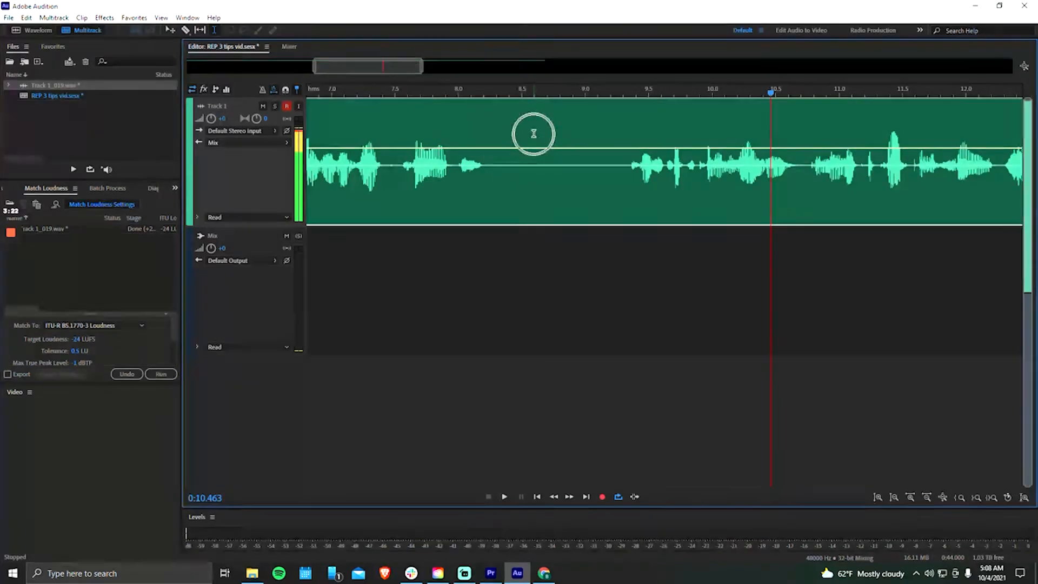
drag(499, 130, 608, 137)
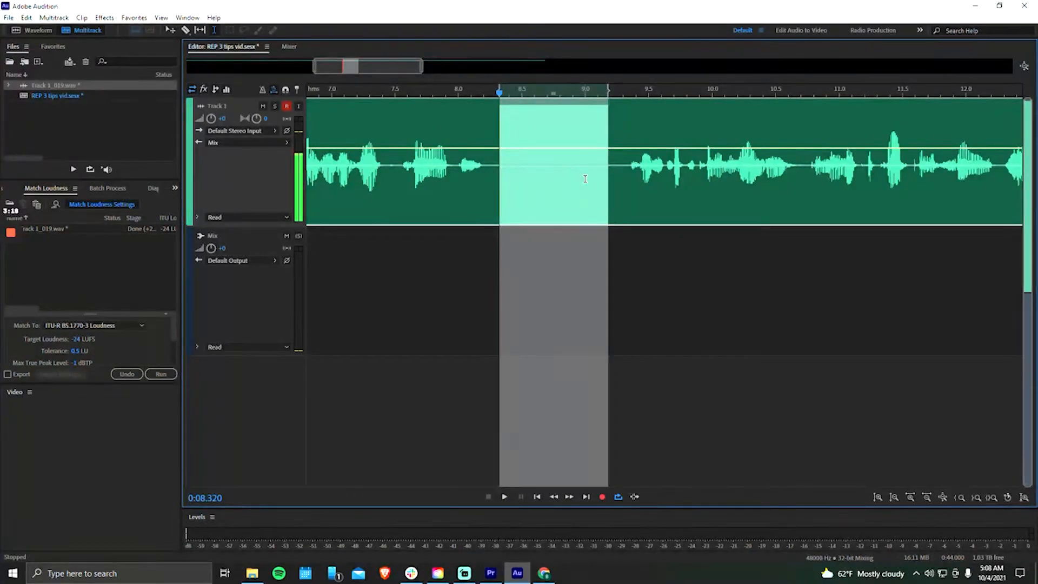
key(shift+BackSpace)
drag(527, 104, 520, 104)
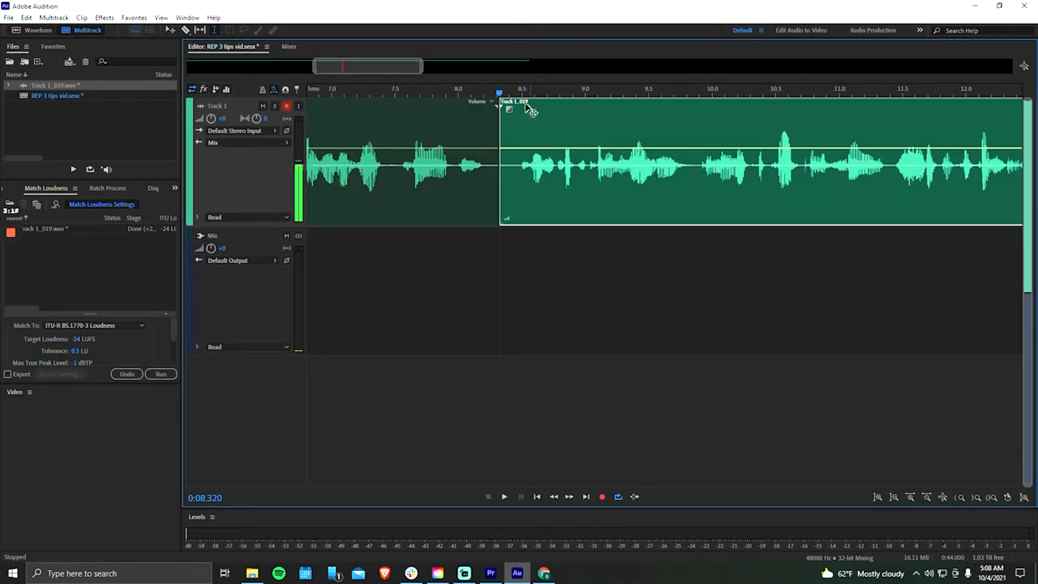
scroll(523, 108, down, 4)
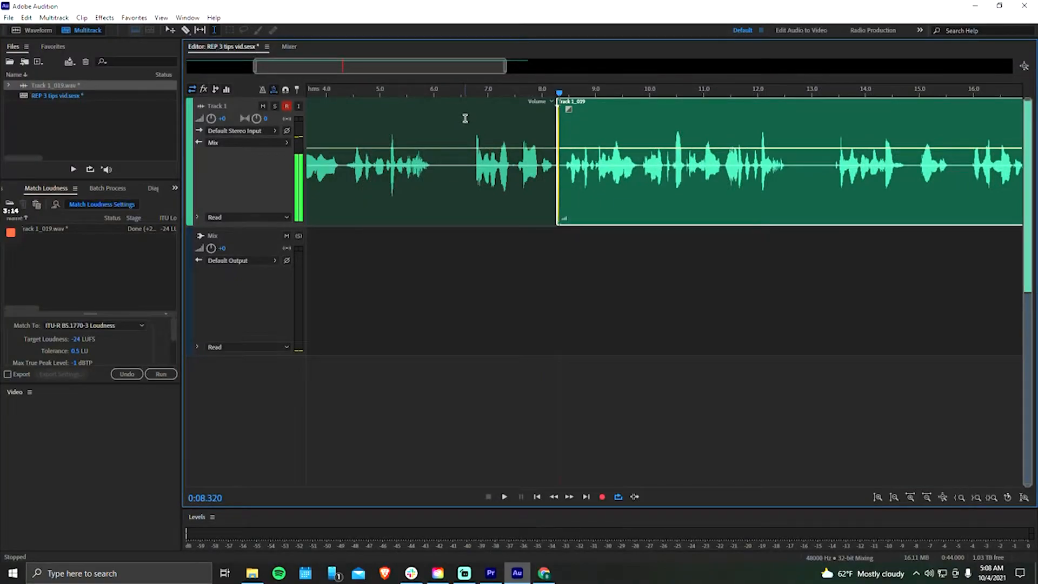
- Listen across the second cut from about 6.6 s and continue playback through the pause near 13 s
click(465, 118)
key(space)
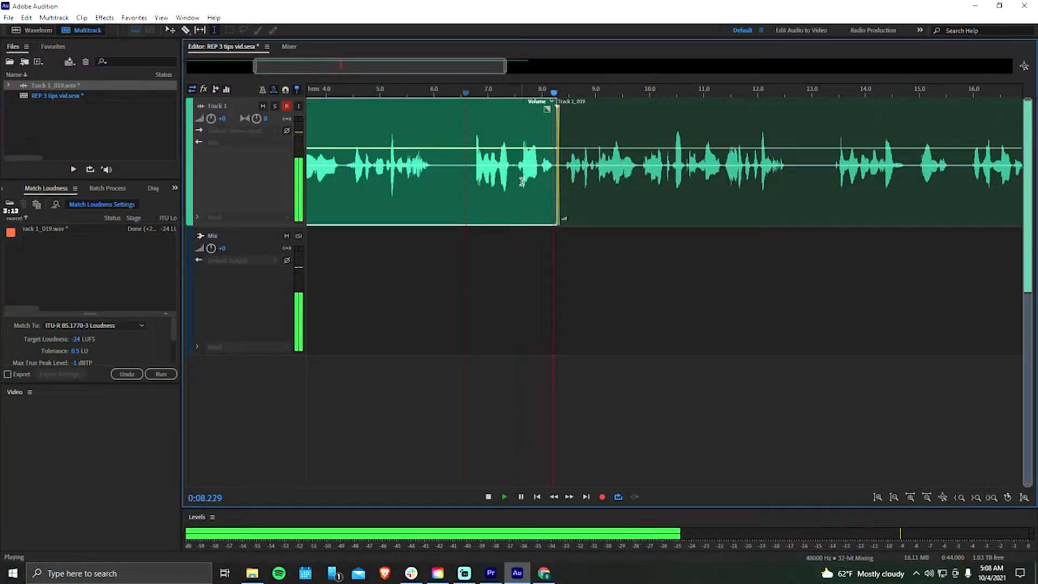
key(space)
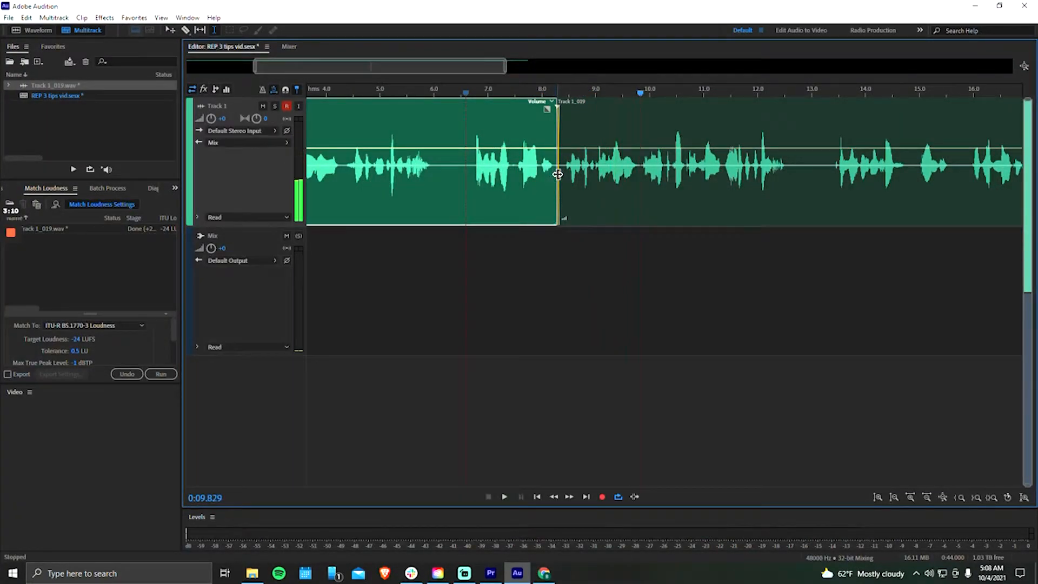
key(space)
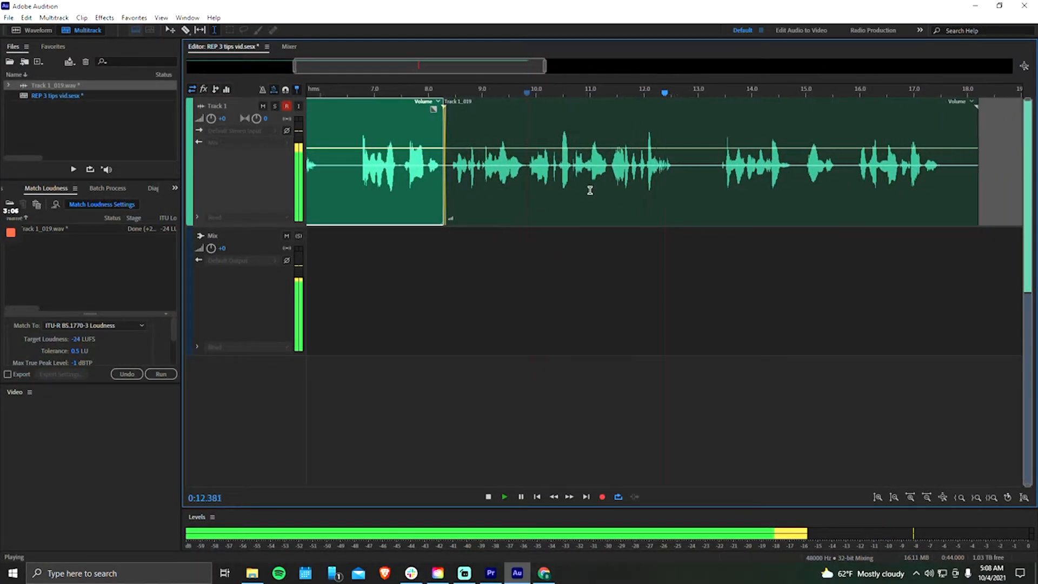
scroll(590, 191, up, 1)
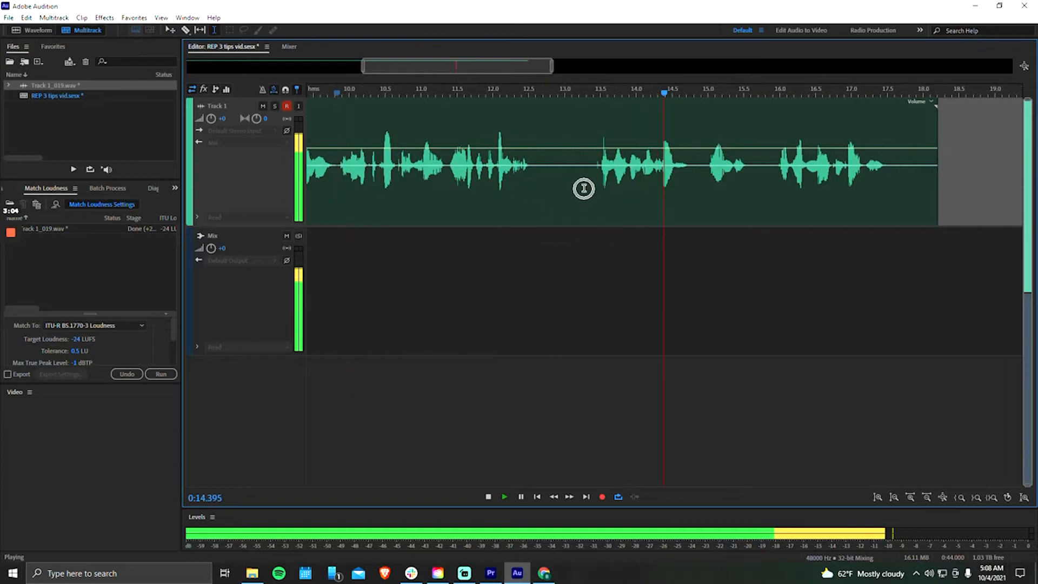
key(space)
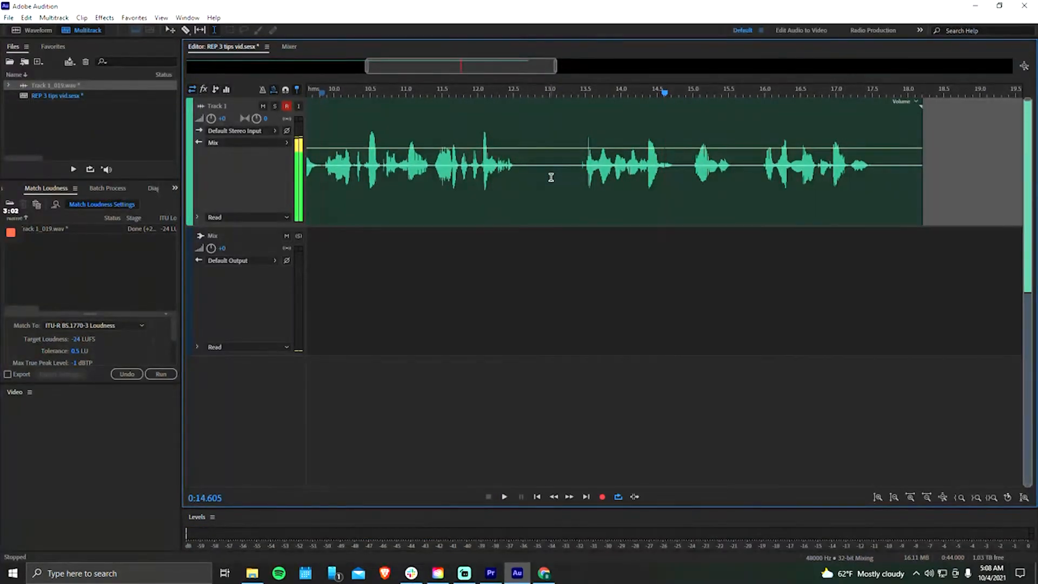
- Ripple-delete part of the silence starting at about 13 s and nudge the last clip earlier to crossfade the cut
scroll(559, 189, up, 2)
drag(543, 131, 613, 134)
key(shift+Delete)
drag(572, 105, 567, 105)
scroll(315, 122, down, 3)
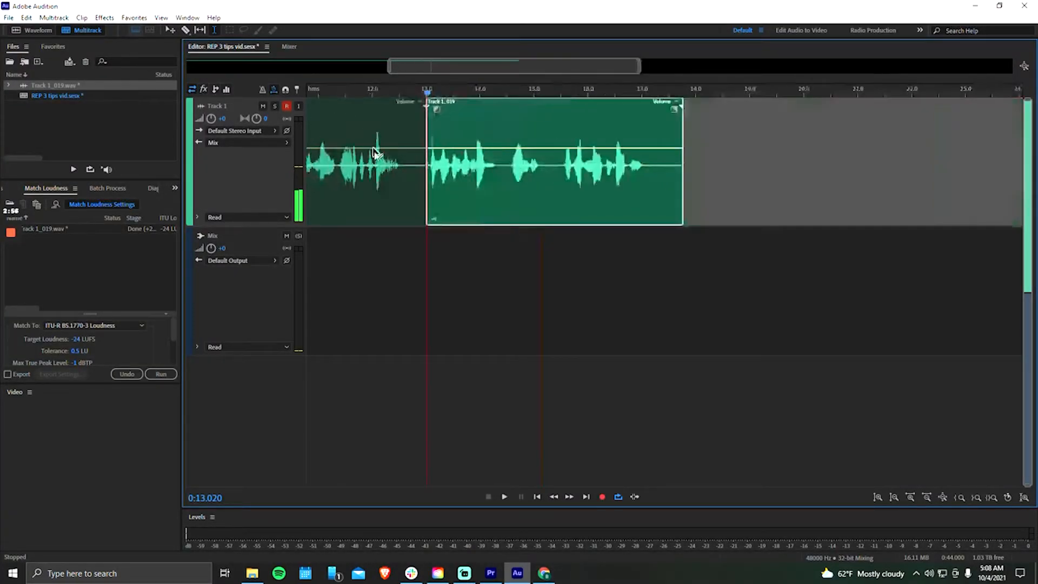
- Listen across the third cut, and play the edited voice track from near its beginning
click(360, 120)
key(space)
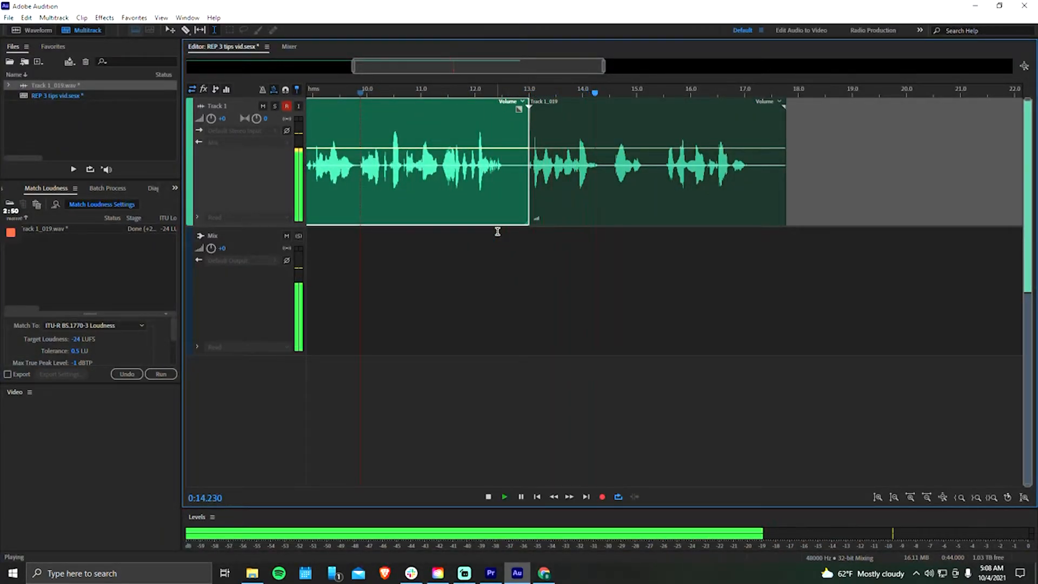
scroll(586, 187, up, 2)
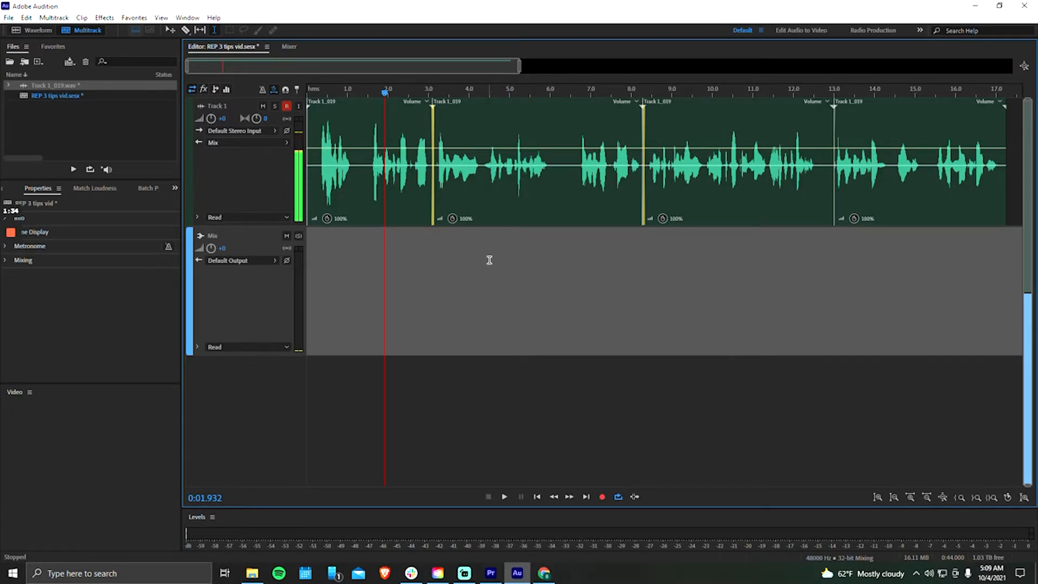
click(315, 120)
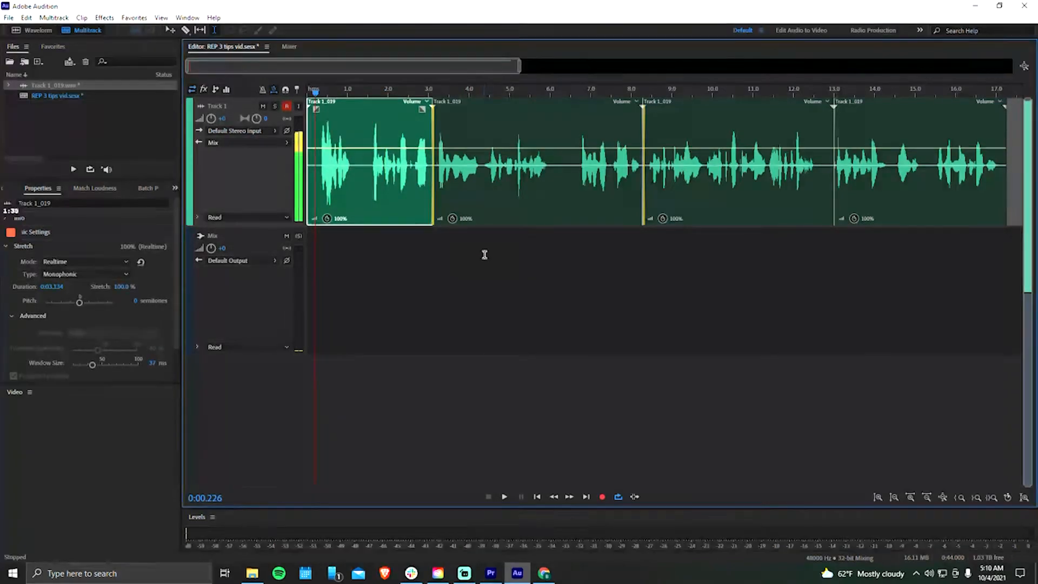
key(space)
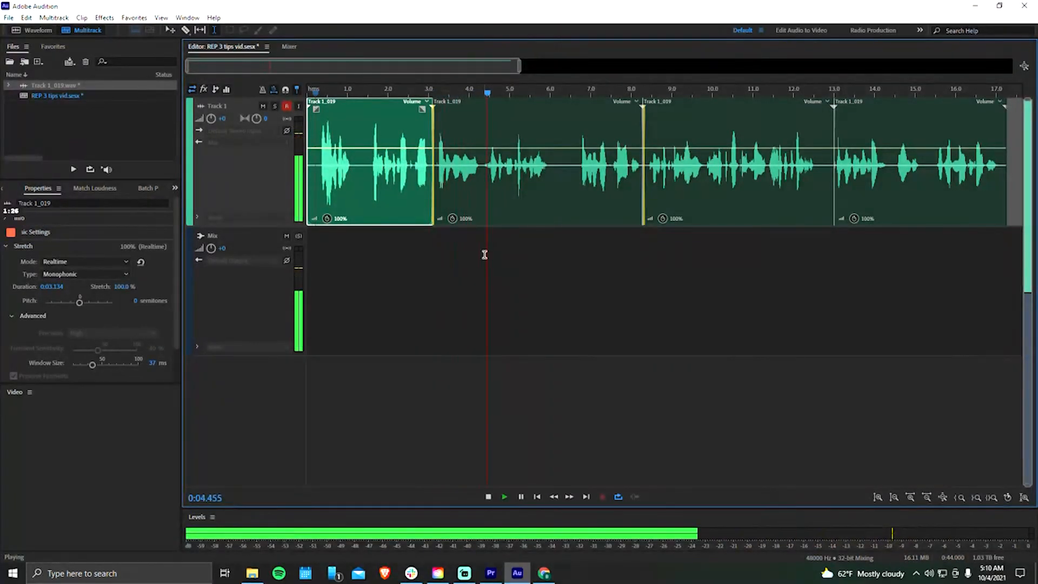
key(space)
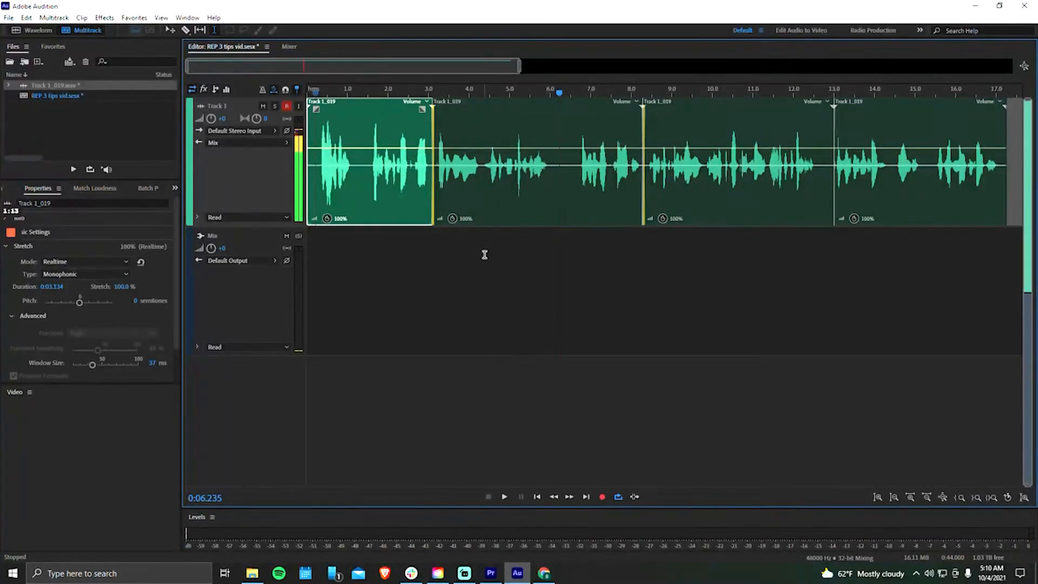
- Select all clips in the session and set their stretch pitch to -10 semitones
key(ctrl+a)
click(136, 299)
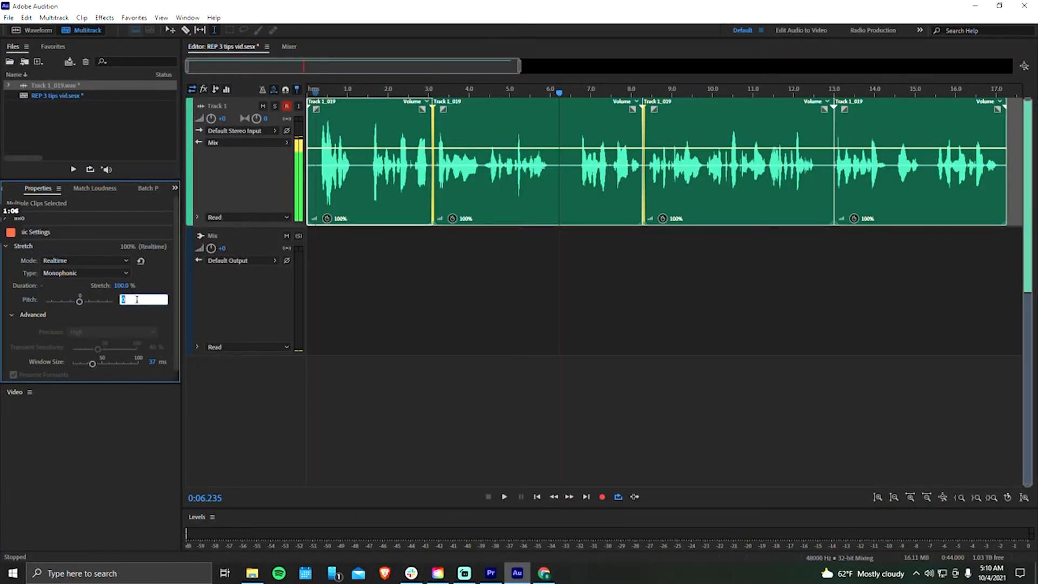
text(-10)
key(Return)
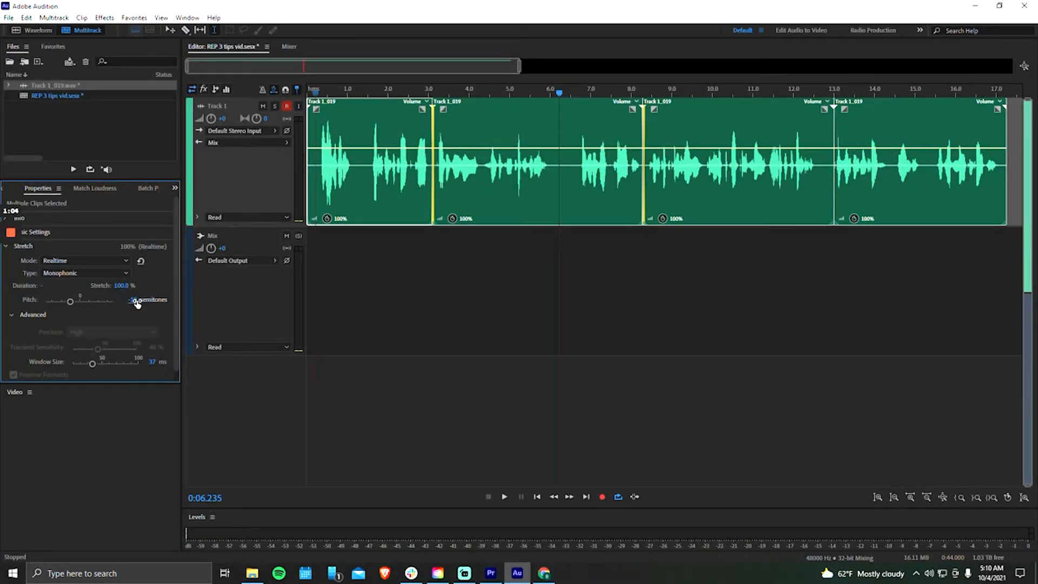
- Play the pitch-shifted clips from the start of the session
click(320, 124)
key(Home)
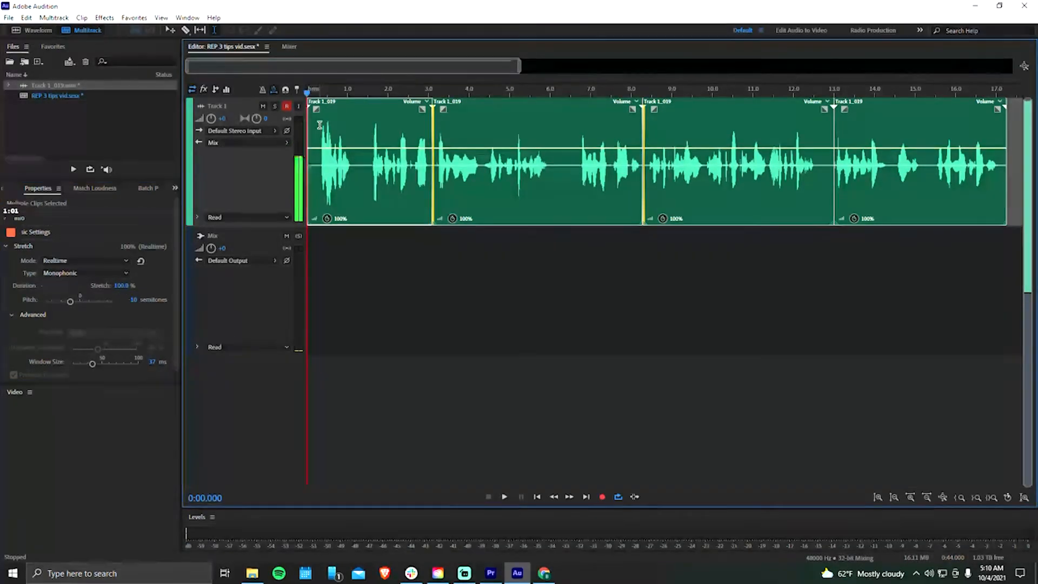
key(space)
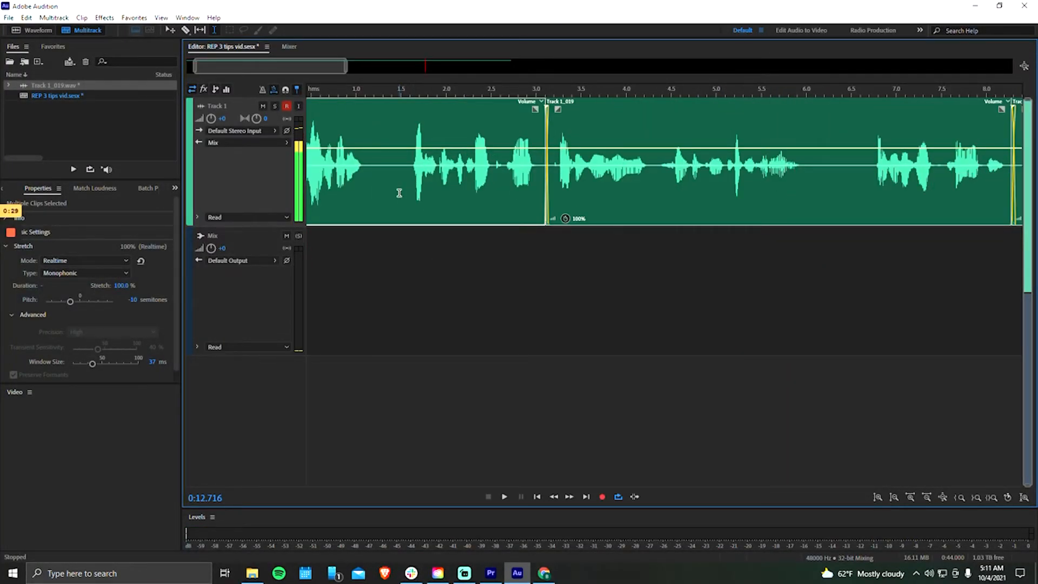
scroll(394, 196, down, 3)
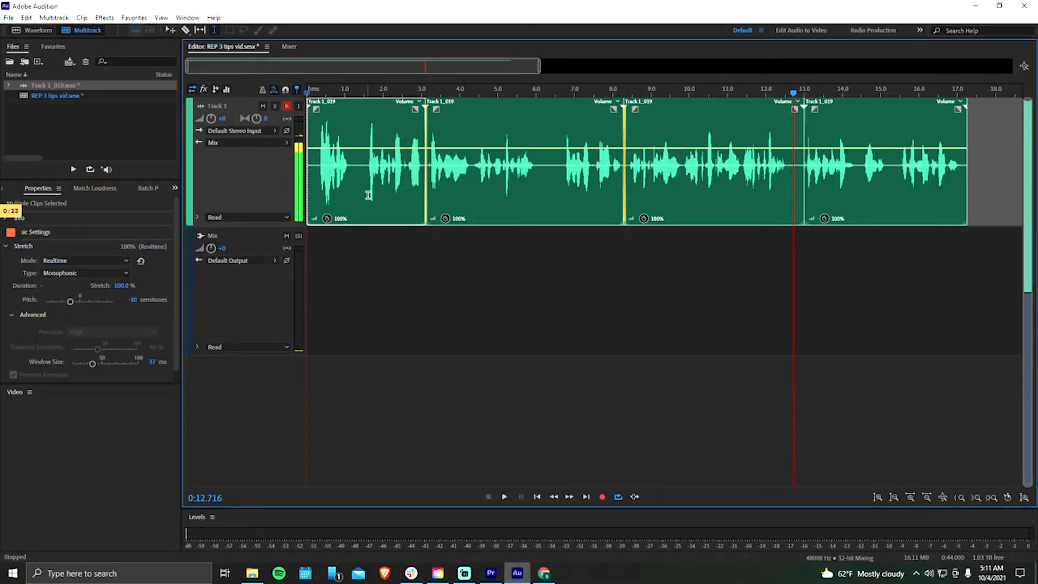
scroll(455, 237, down, 4)
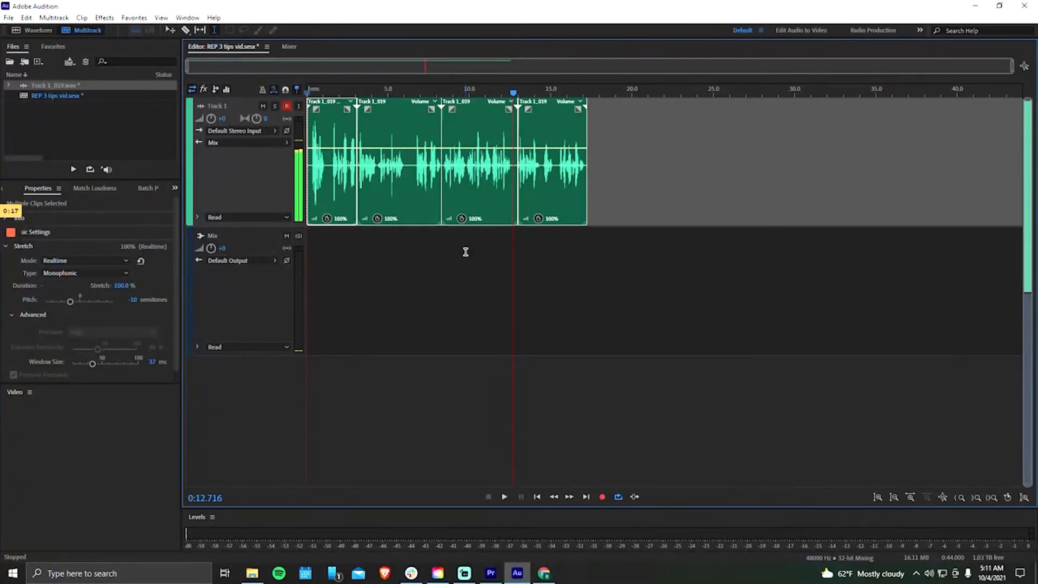
scroll(396, 171, up, 4)
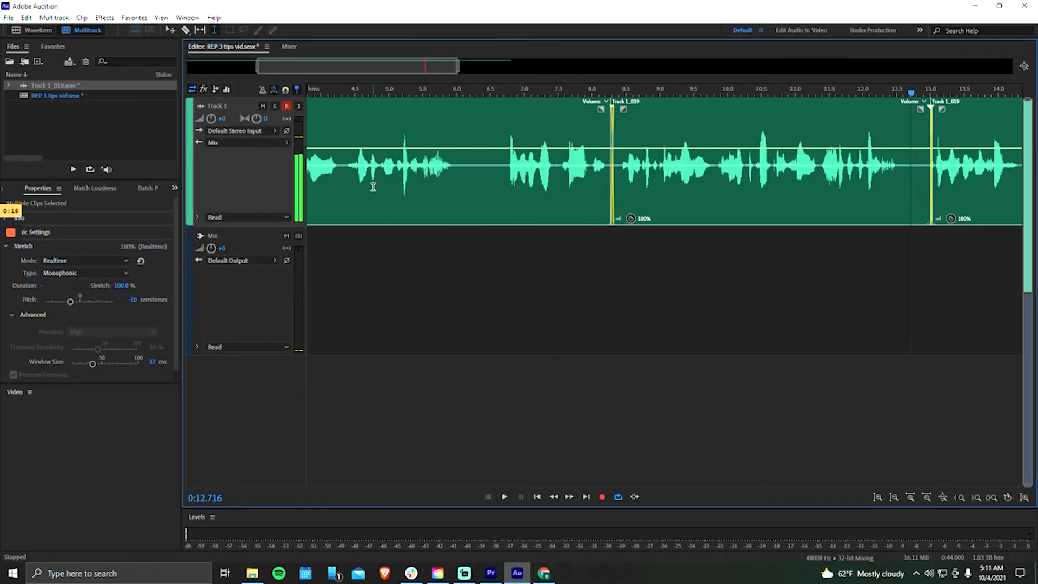